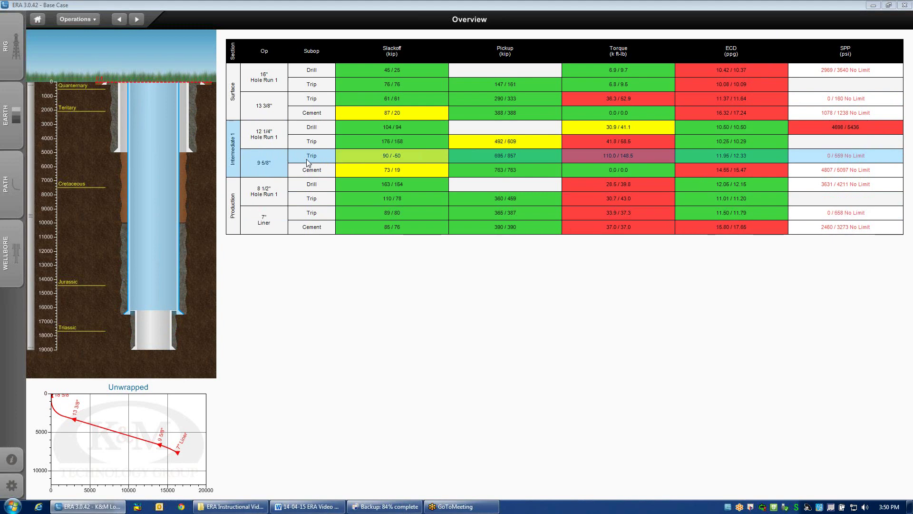
Open the 9 5/8" casing trip analysis and show only the Hook Load and Torque plots.
{"action": "left_click", "coordinate": [307, 159]}
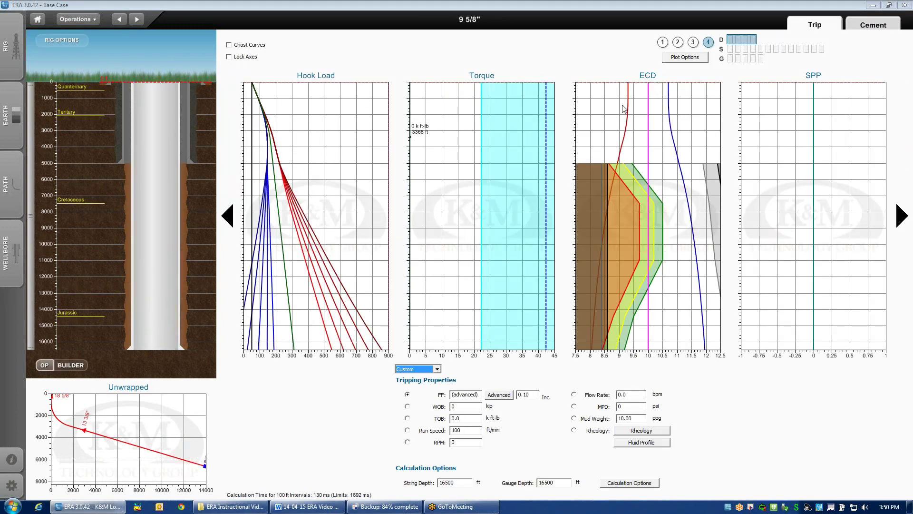
{"action": "left_click", "coordinate": [678, 43]}
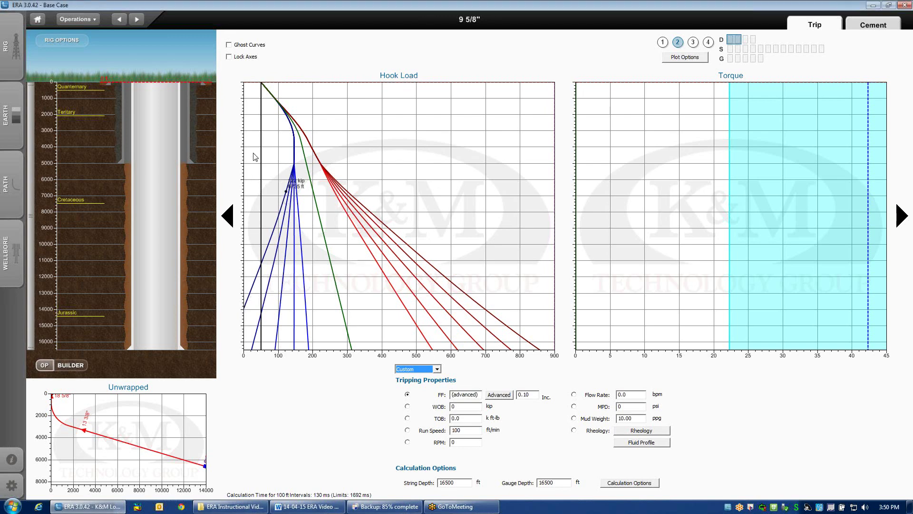
Lock the plot axes and enable a fluid profile: air in the casing, 10.00 ppg annulus mud.
{"action": "left_click", "coordinate": [229, 57]}
{"action": "left_click", "coordinate": [638, 446]}
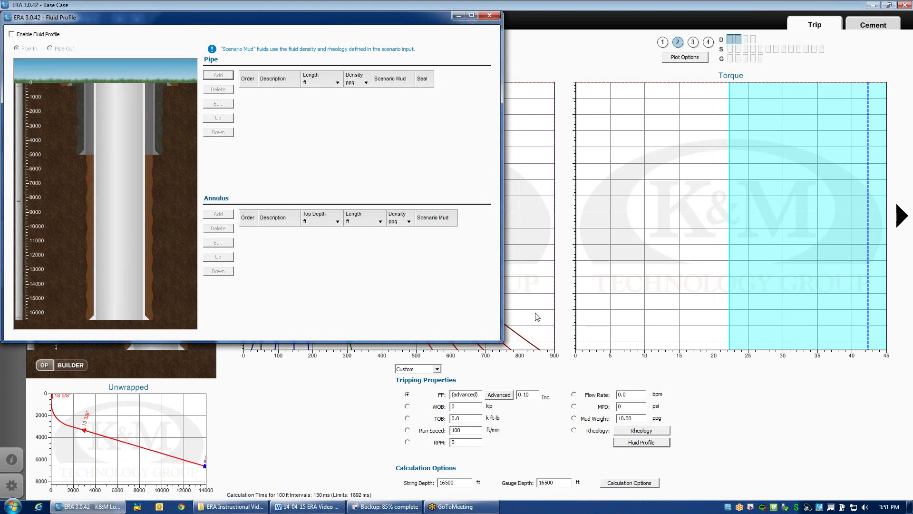
{"action": "left_click", "coordinate": [11, 35]}
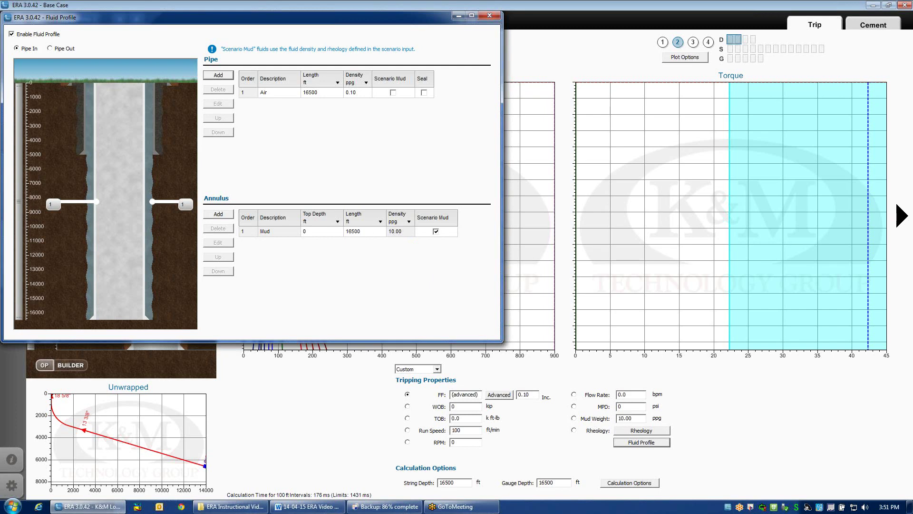
{"action": "left_click_drag", "start_coordinate": [633, 418], "coordinate": [618, 418]}
{"action": "type", "text": "11"}
{"action": "key", "text": "Return"}
{"action": "type", "text": "10.00"}
{"action": "left_click", "coordinate": [620, 406]}
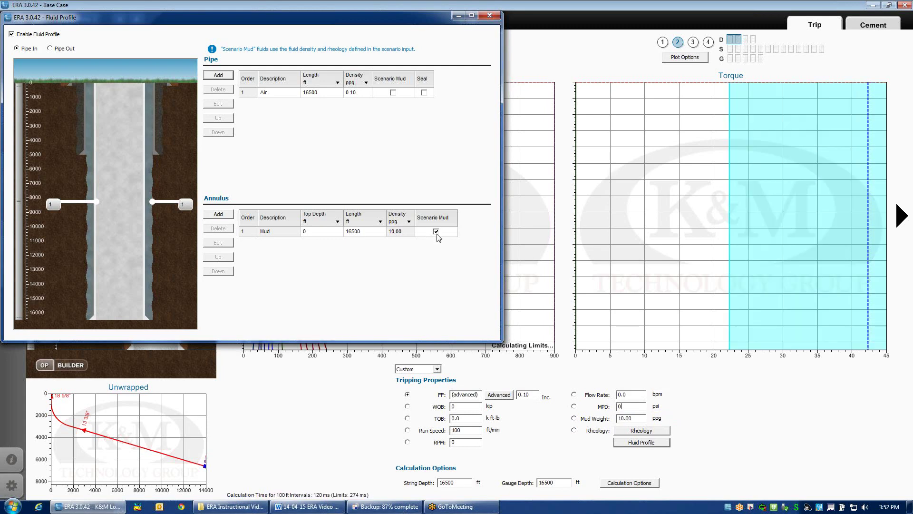
{"action": "left_click", "coordinate": [436, 231]}
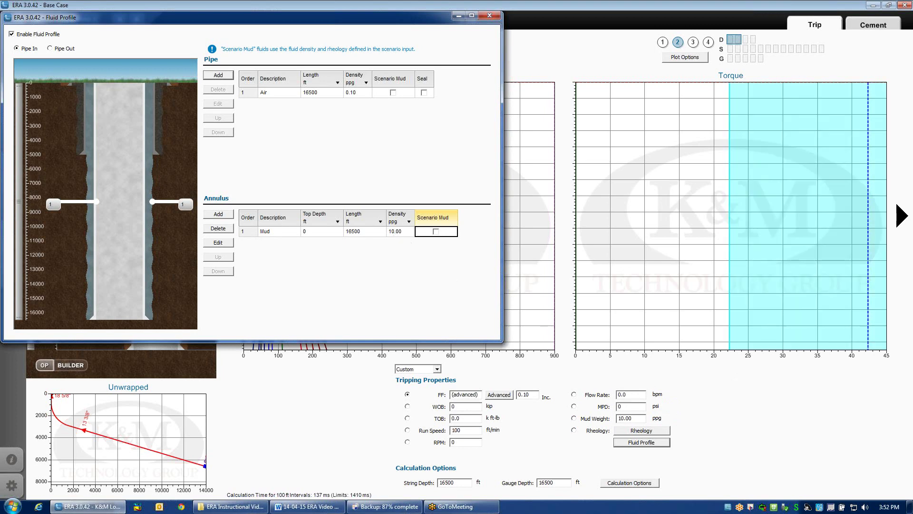
{"action": "left_click", "coordinate": [436, 232]}
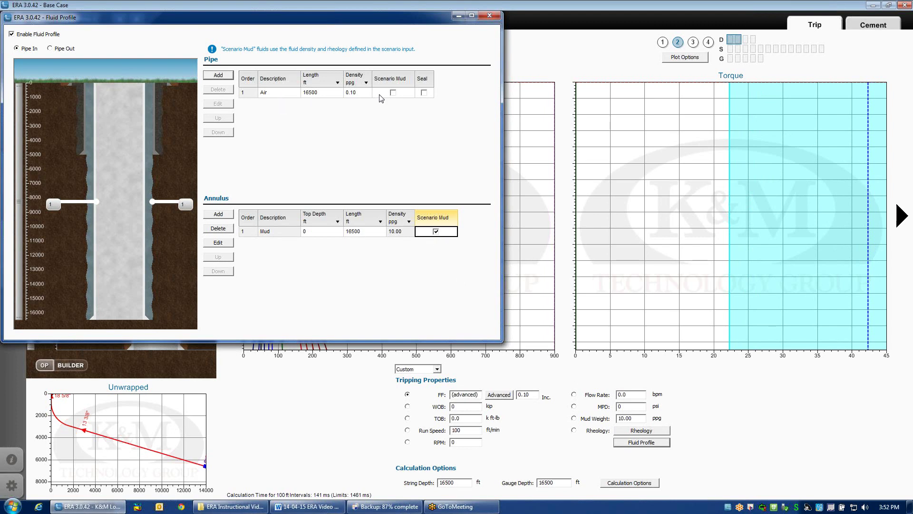
{"action": "left_click_drag", "start_coordinate": [281, 20], "coordinate": [536, 34]}
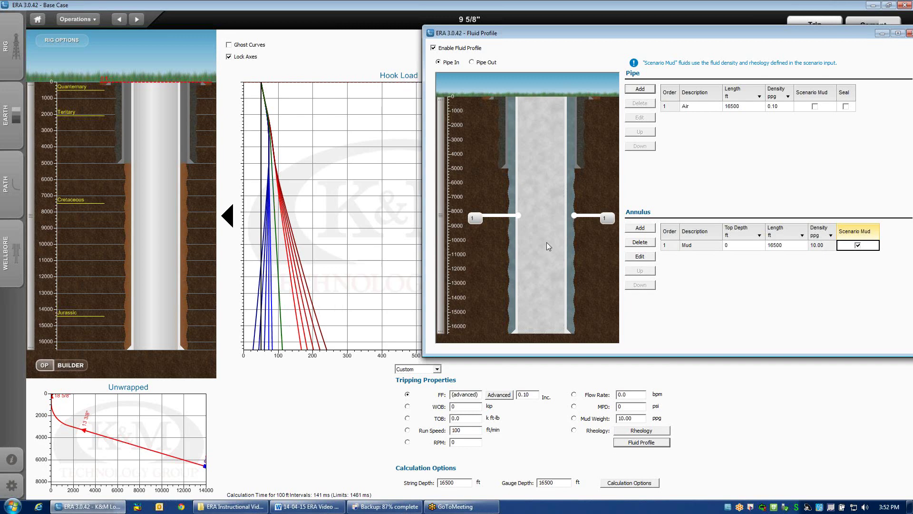
{"action": "left_click", "coordinate": [433, 49]}
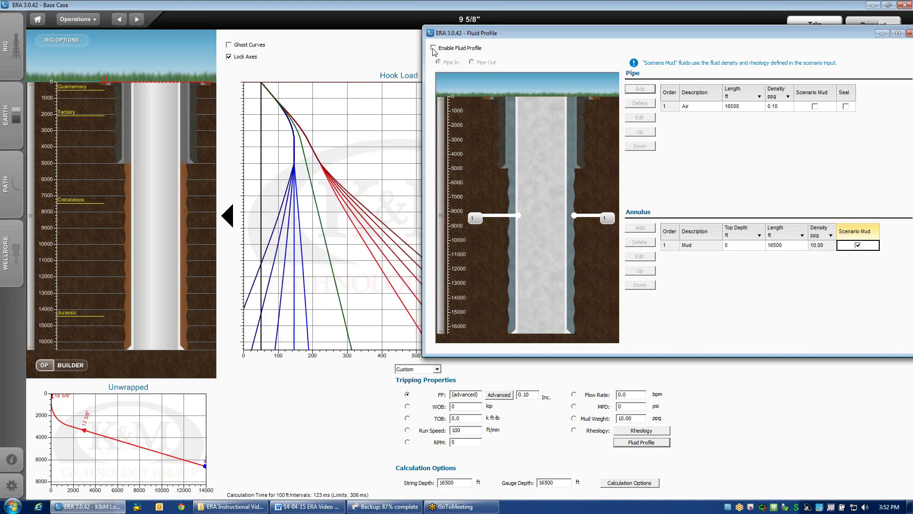
{"action": "left_click", "coordinate": [434, 49]}
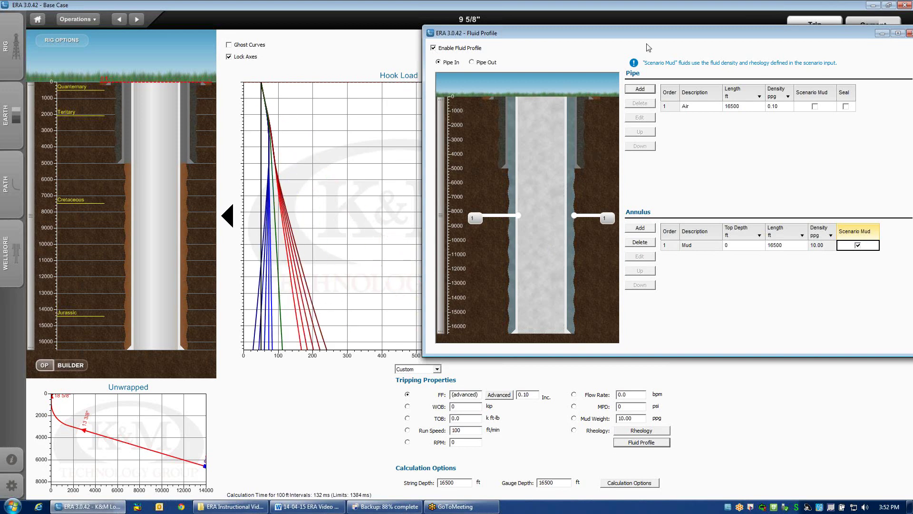
{"action": "left_click_drag", "start_coordinate": [671, 38], "coordinate": [555, 35]}
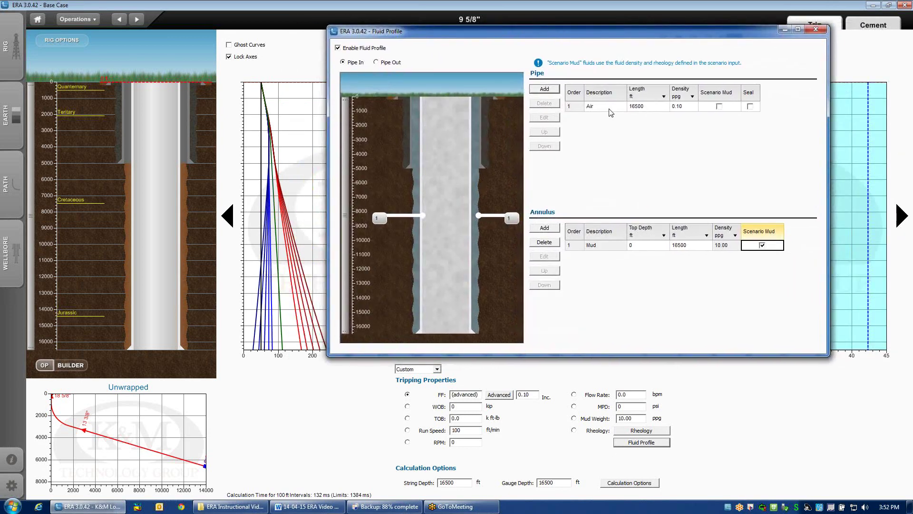
{"action": "left_click", "coordinate": [545, 89]}
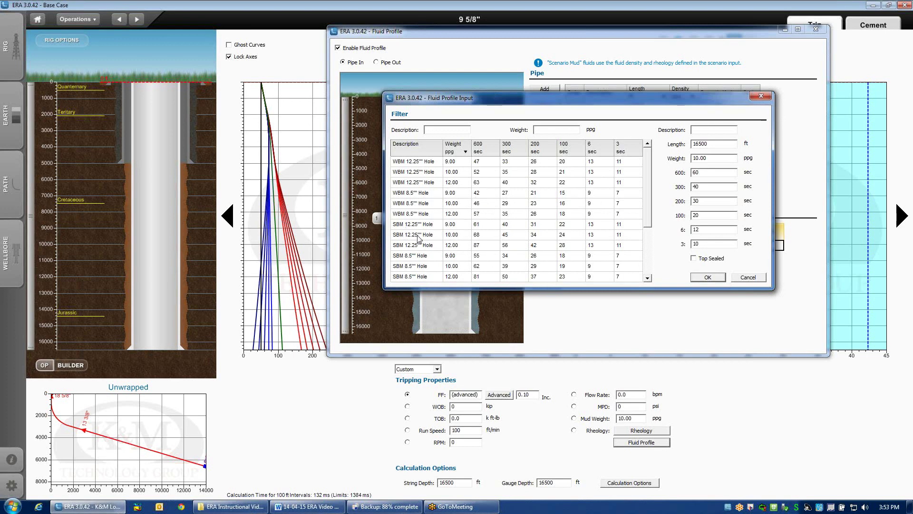
Add the SBM 12.25" Hole 10.00 ppg mud to the casing and tie it to the scenario mud.
{"action": "left_click", "coordinate": [455, 238]}
{"action": "double_click", "coordinate": [455, 238]}
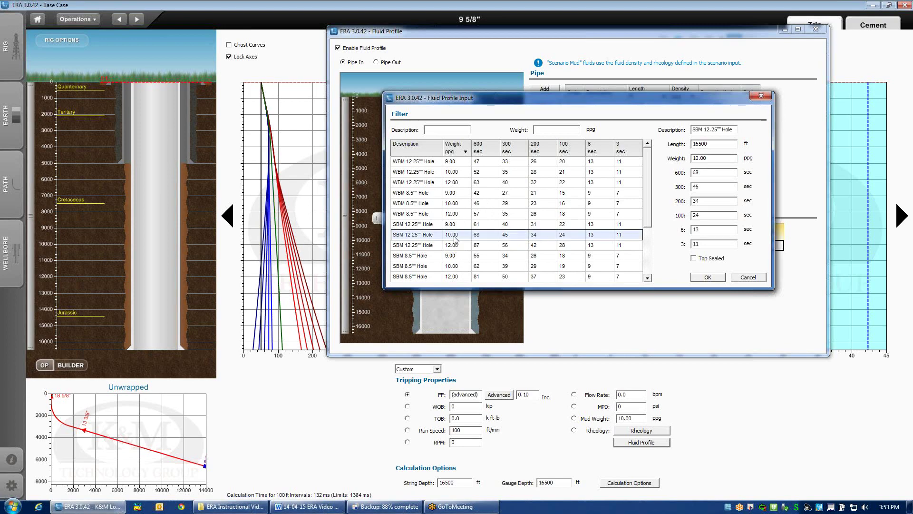
{"action": "left_click", "coordinate": [709, 277]}
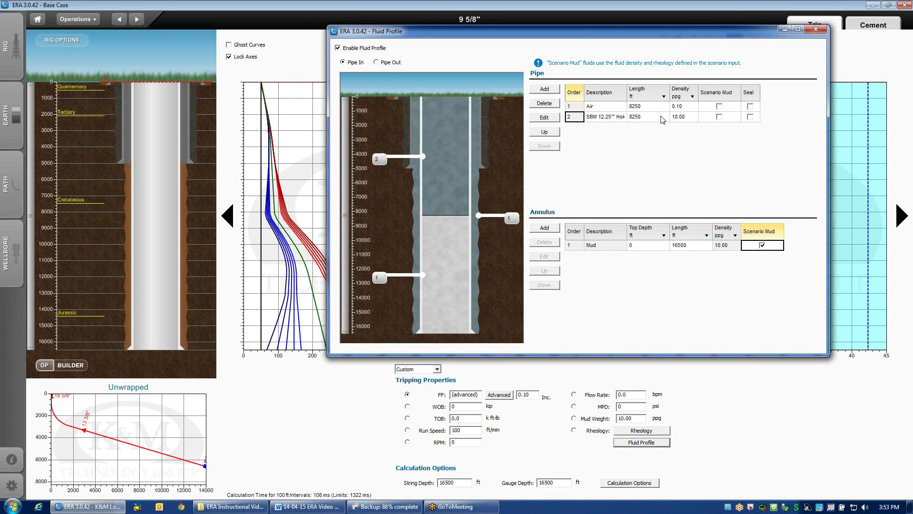
{"action": "left_click", "coordinate": [719, 116]}
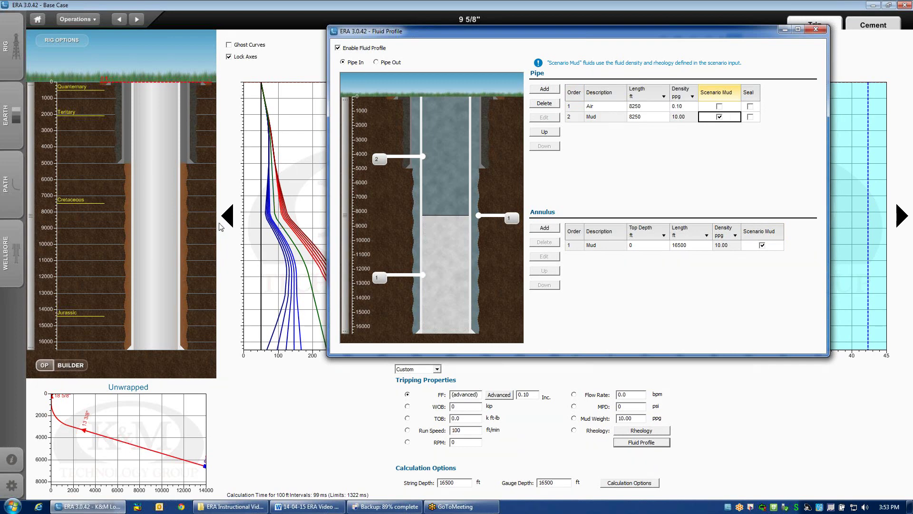
Set the casing air column to 10000 ft, seal it, and close the Fluid Profile to recalculate.
{"action": "mouse_move", "coordinate": [266, 218]}
{"action": "left_click", "coordinate": [635, 109]}
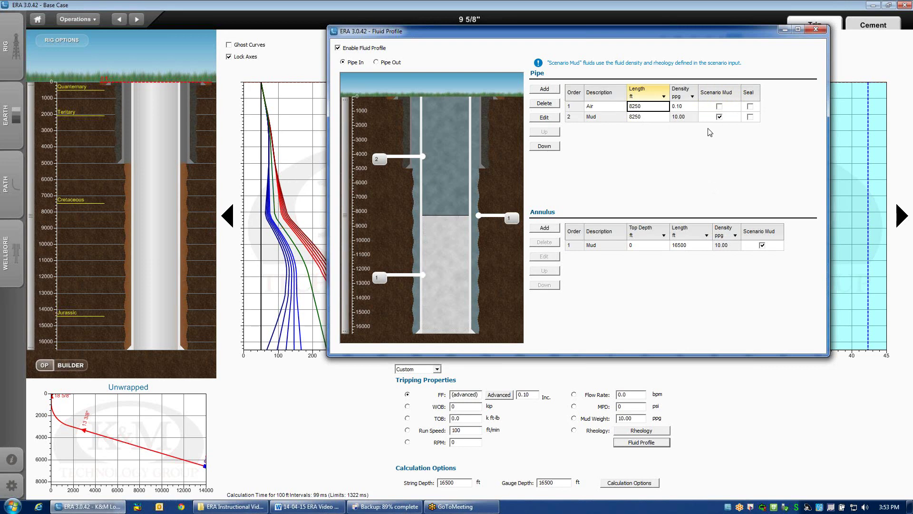
{"action": "type", "text": "10000"}
{"action": "key", "text": "Return"}
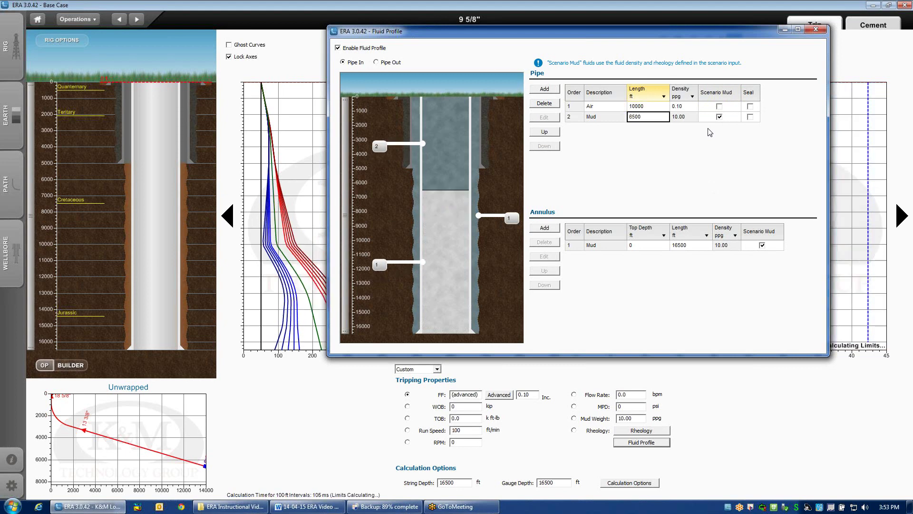
{"action": "left_click", "coordinate": [637, 117]}
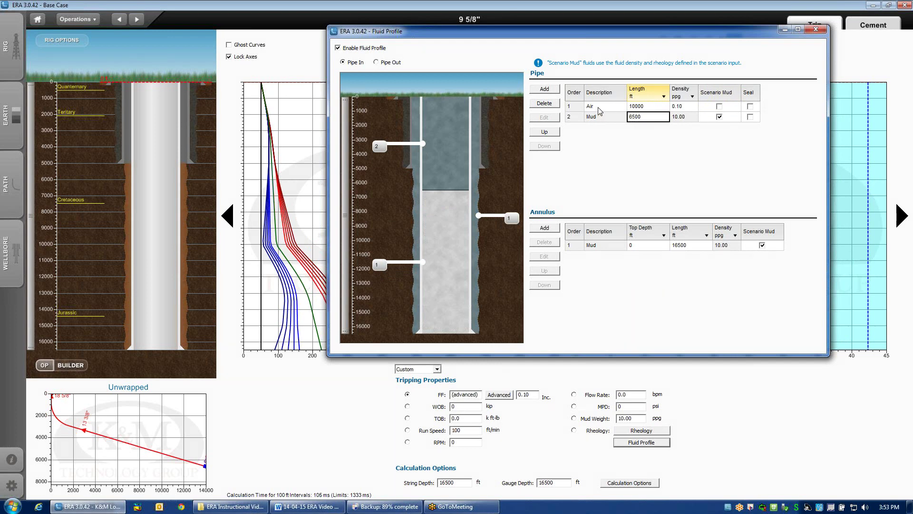
{"action": "left_click", "coordinate": [750, 108]}
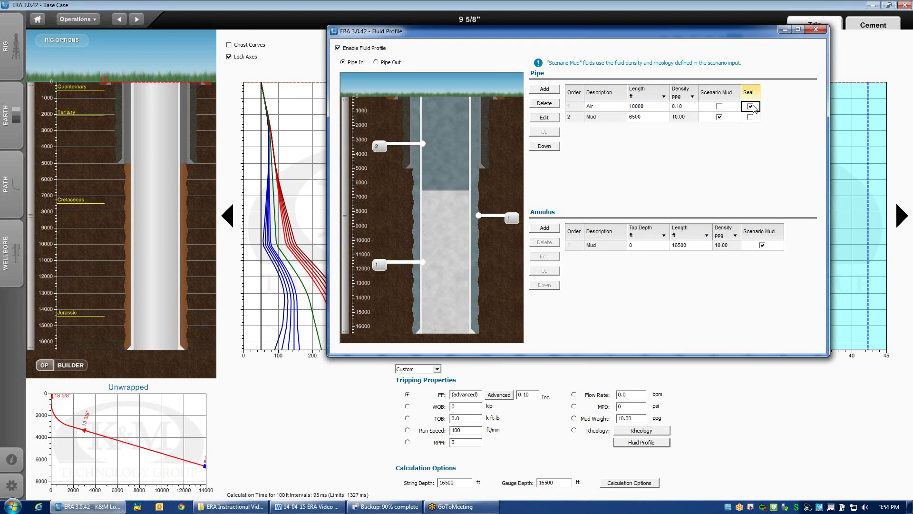
{"action": "left_click", "coordinate": [816, 30]}
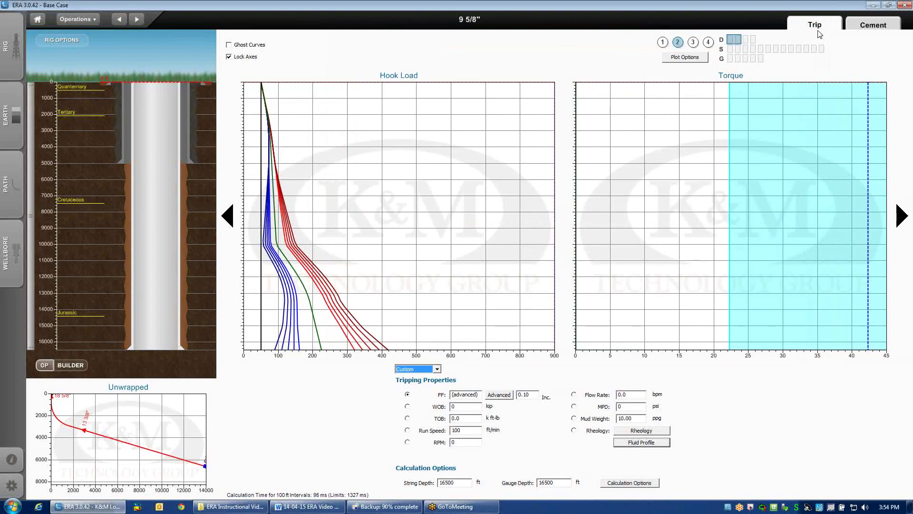
Unlock axes, page through the plots to Bending σ and Casing Collapse, and pick running speed as the sensitivity.
{"action": "left_click", "coordinate": [731, 49]}
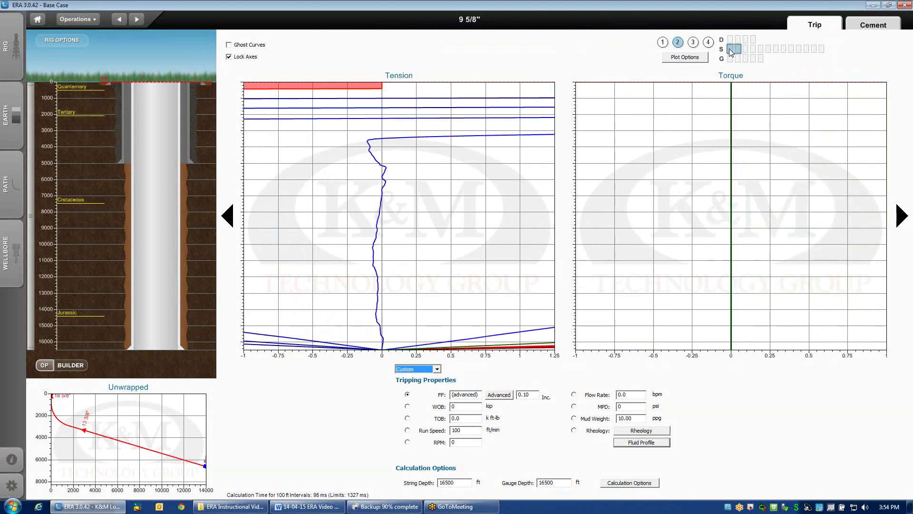
{"action": "left_click", "coordinate": [229, 57]}
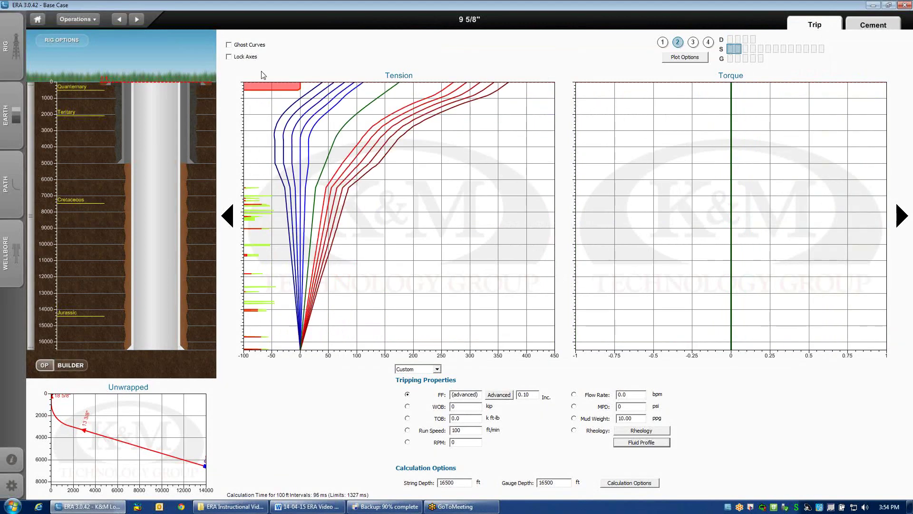
{"action": "left_click", "coordinate": [900, 217]}
{"action": "left_click", "coordinate": [901, 217]}
{"action": "left_click", "coordinate": [900, 216]}
{"action": "left_click", "coordinate": [900, 216]}
{"action": "left_click", "coordinate": [900, 216]}
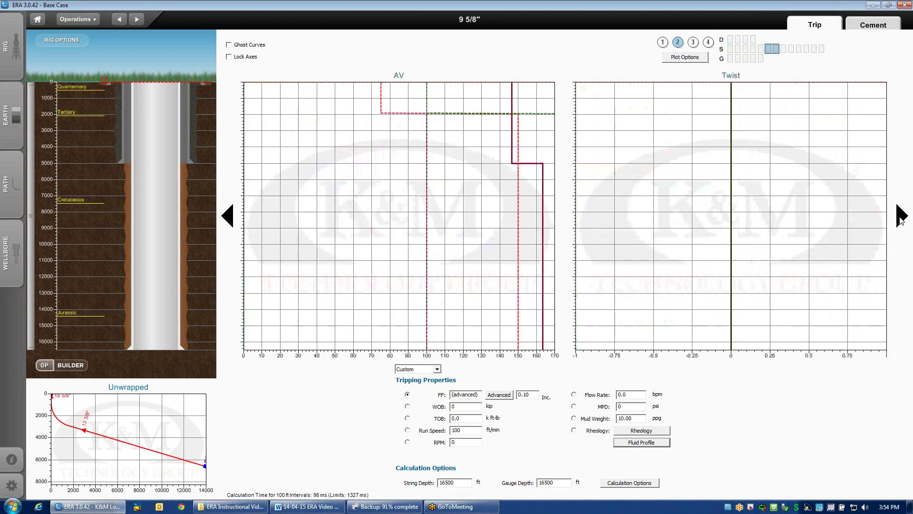
{"action": "left_click", "coordinate": [901, 216]}
{"action": "left_click", "coordinate": [901, 216]}
{"action": "left_click", "coordinate": [900, 216]}
{"action": "left_click", "coordinate": [901, 216]}
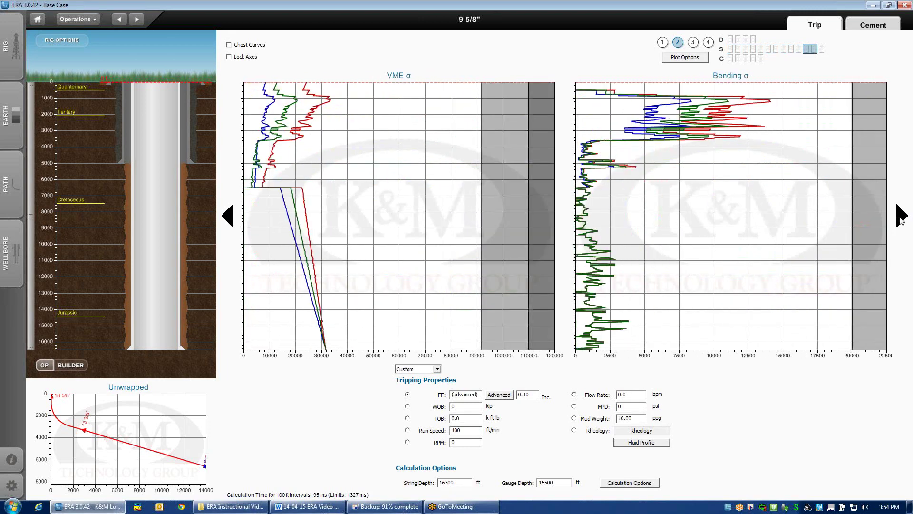
{"action": "left_click", "coordinate": [900, 216]}
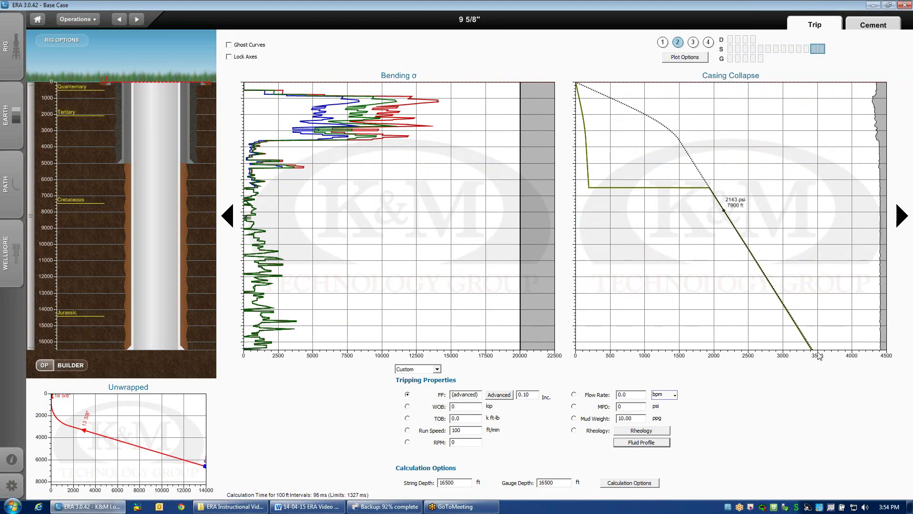
{"action": "left_click", "coordinate": [408, 430]}
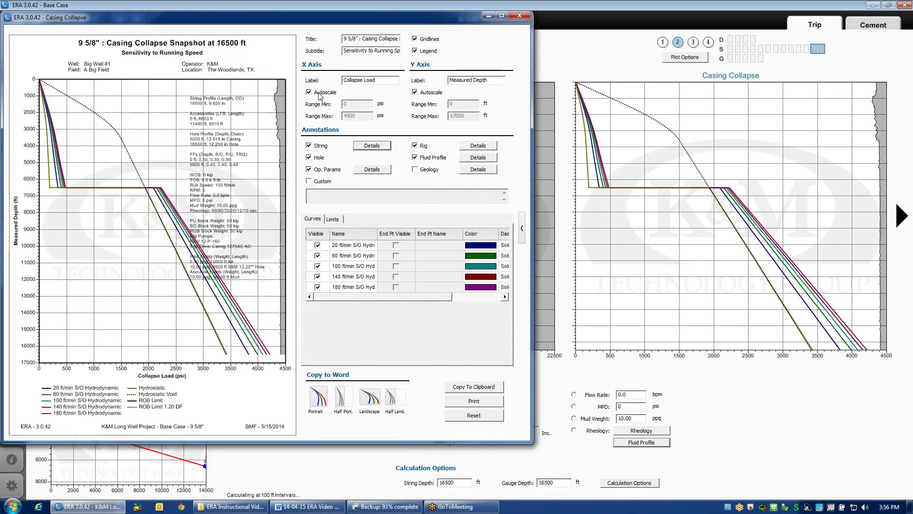
Turn off autoscaling on the Casing Collapse snapshot's collapse-load axis.
{"action": "left_click", "coordinate": [319, 95]}
Set the collapse-load axis maximum to 5500 psi and hide the snapshot's options panel.
{"action": "double_click", "coordinate": [352, 116]}
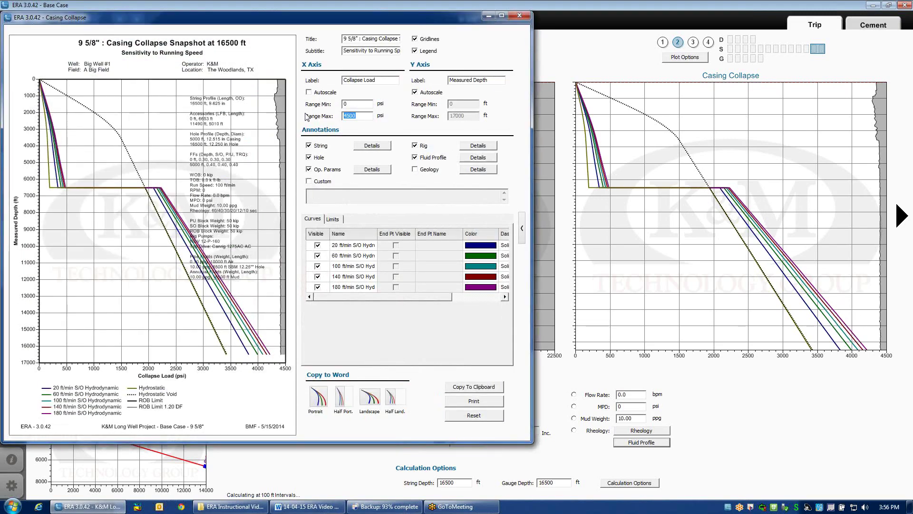
{"action": "type", "text": "5"}
{"action": "key", "text": "Return"}
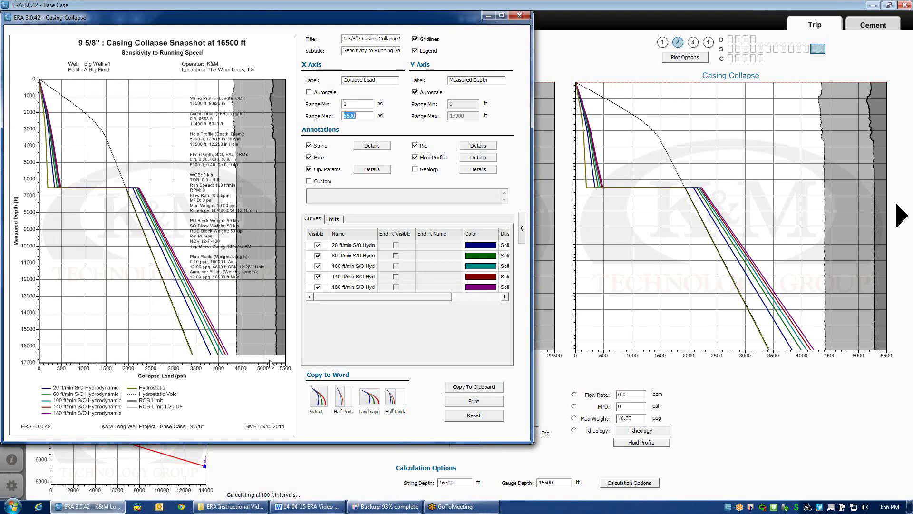
{"action": "mouse_move", "coordinate": [272, 362]}
{"action": "left_click", "coordinate": [522, 228]}
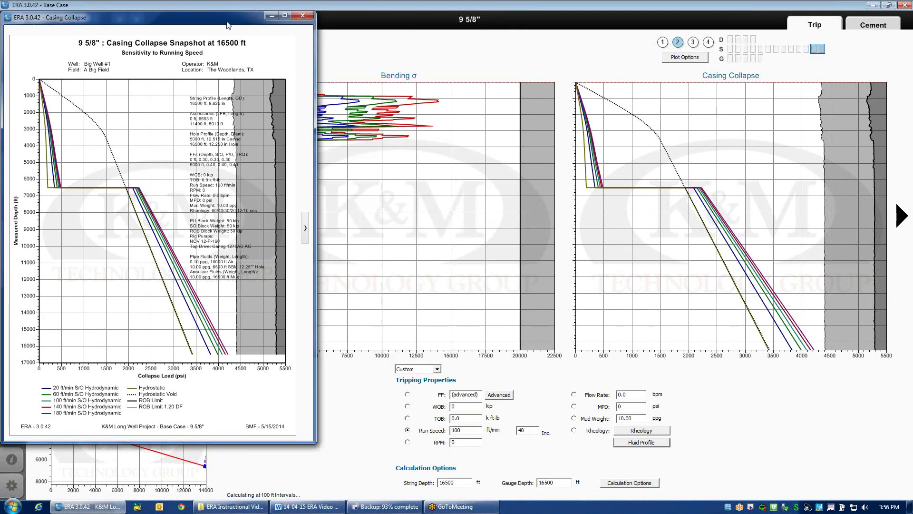
Move the snapshot window aside and set the Collapse design factor to 1.10 in Settings.
{"action": "left_click_drag", "start_coordinate": [229, 23], "coordinate": [241, 22]}
{"action": "left_click_drag", "start_coordinate": [553, 31], "coordinate": [620, 34]}
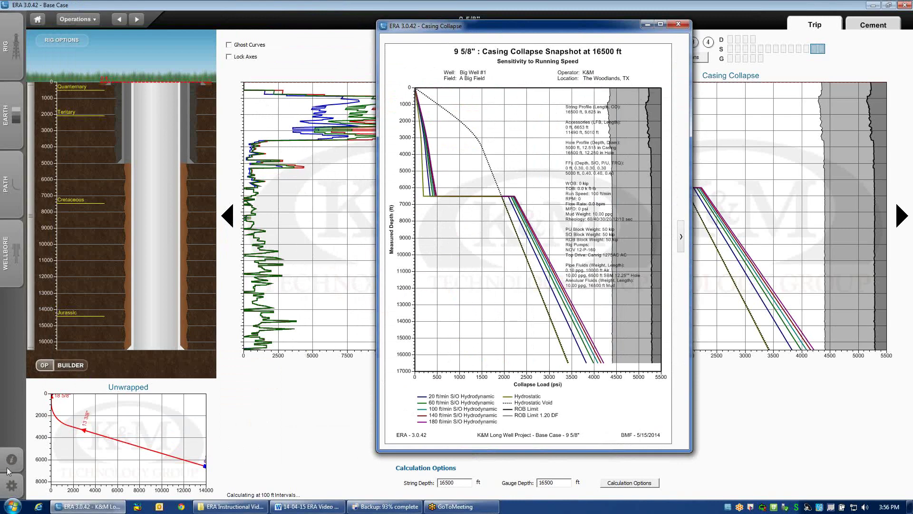
{"action": "left_click", "coordinate": [11, 489]}
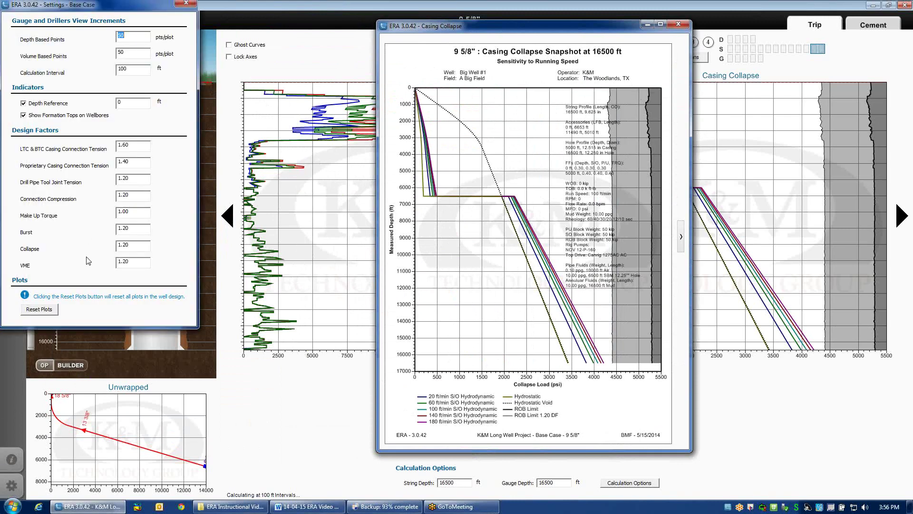
{"action": "left_click", "coordinate": [128, 245]}
{"action": "key", "text": "BackSpace"}
{"action": "type", "text": "10"}
{"action": "key", "text": "Return"}
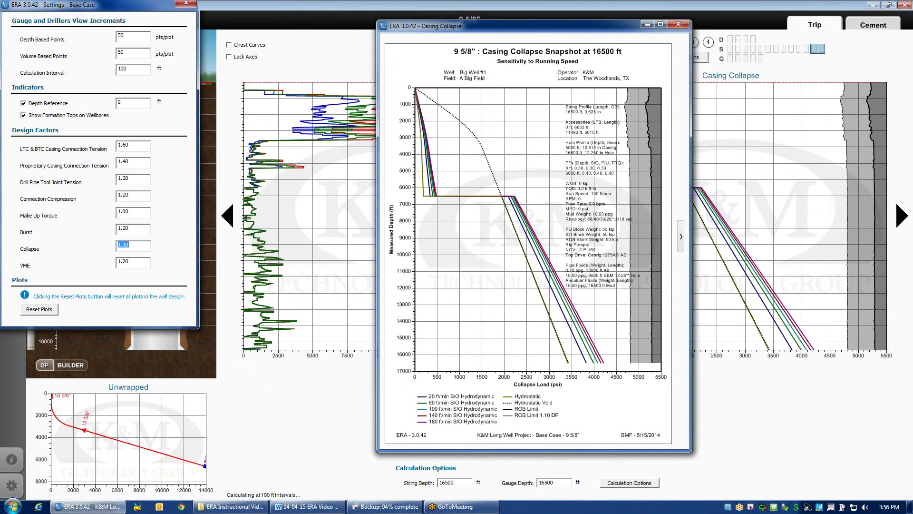
Restore the Collapse design factor to 1.20, then close Settings and the collapse snapshot.
{"action": "type", "text": "1.20"}
{"action": "key", "text": "Return"}
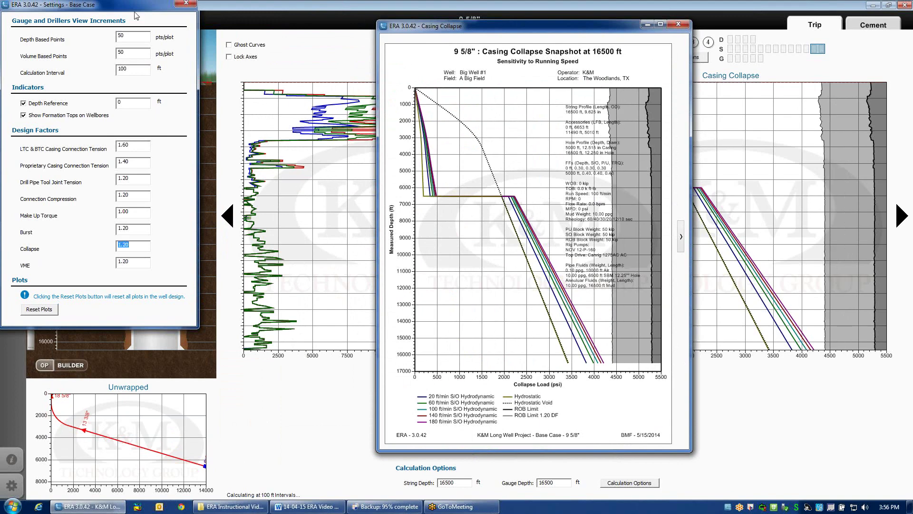
{"action": "left_click", "coordinate": [186, 3]}
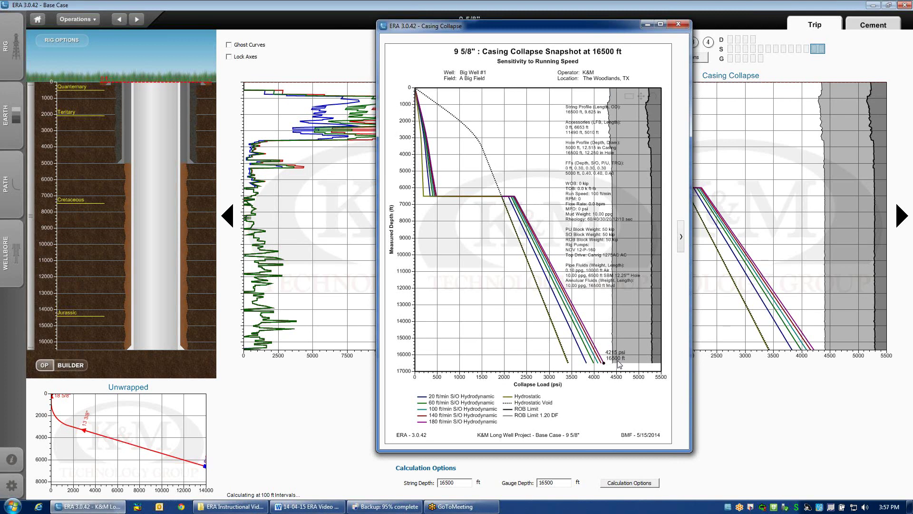
{"action": "left_click", "coordinate": [679, 25]}
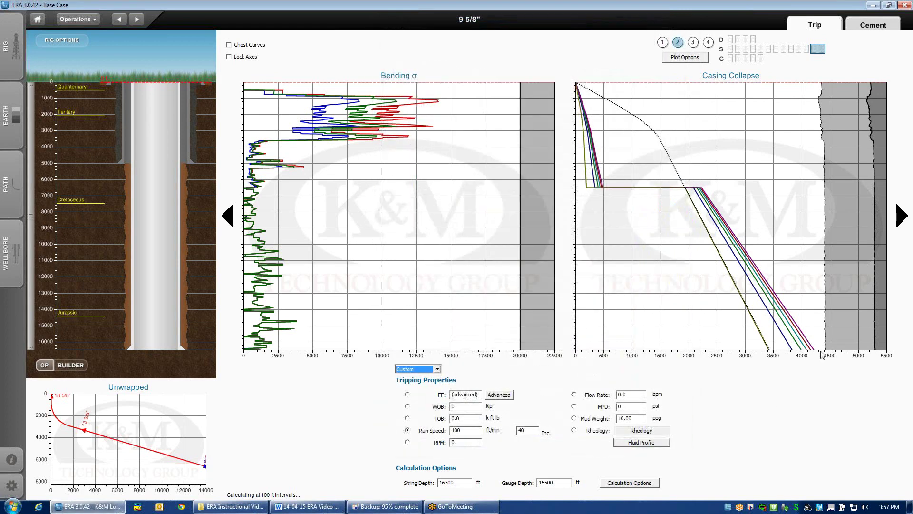
{"action": "key", "text": "Tab"}
{"action": "type", "text": "-"}
{"action": "key", "text": "Return"}
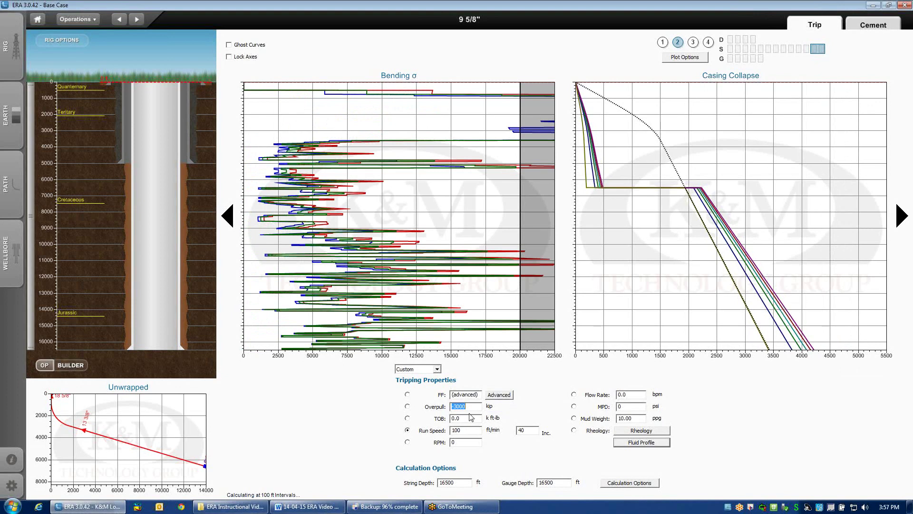
{"action": "left_click", "coordinate": [463, 406]}
{"action": "key", "text": "Return"}
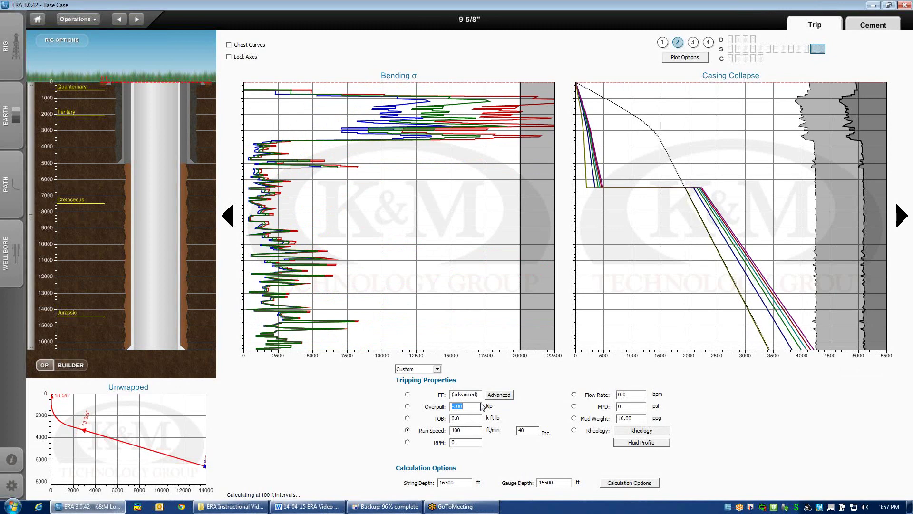
{"action": "mouse_move", "coordinate": [817, 353]}
{"action": "type", "text": "0"}
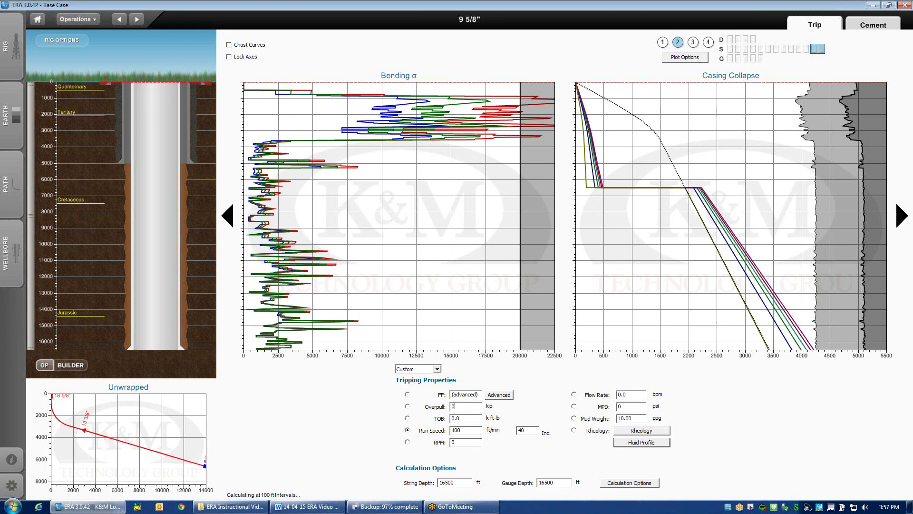